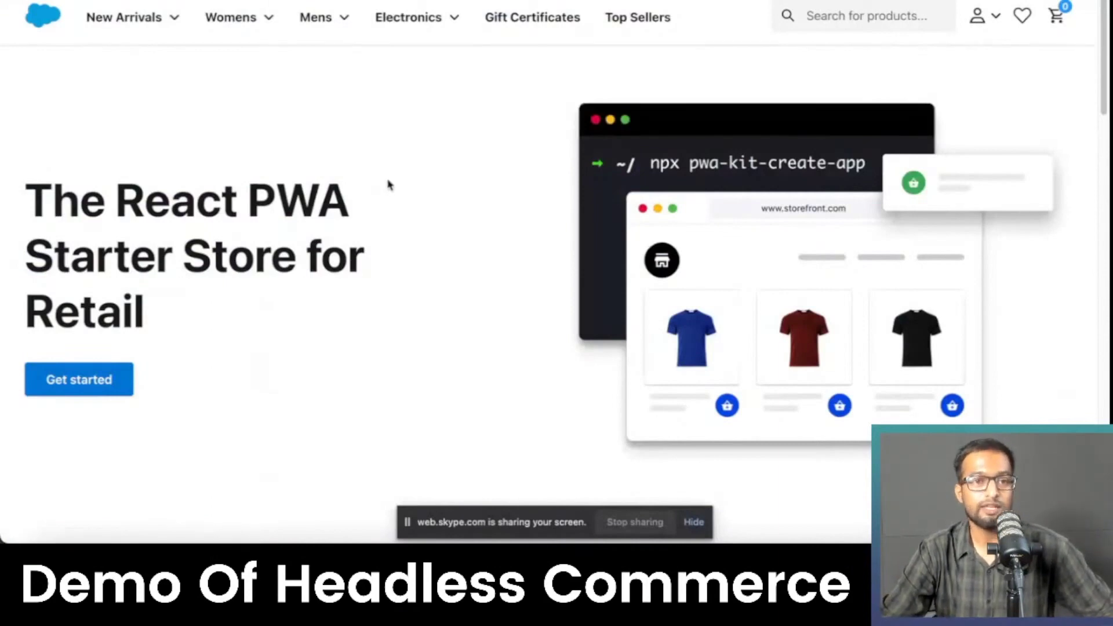
Step: Back in the Storefront Catalog - EN category list, tick Online for TestCategory
{"action": "scroll", "coordinate": [357, 143], "scroll_direction": "down", "scroll_amount": 15}
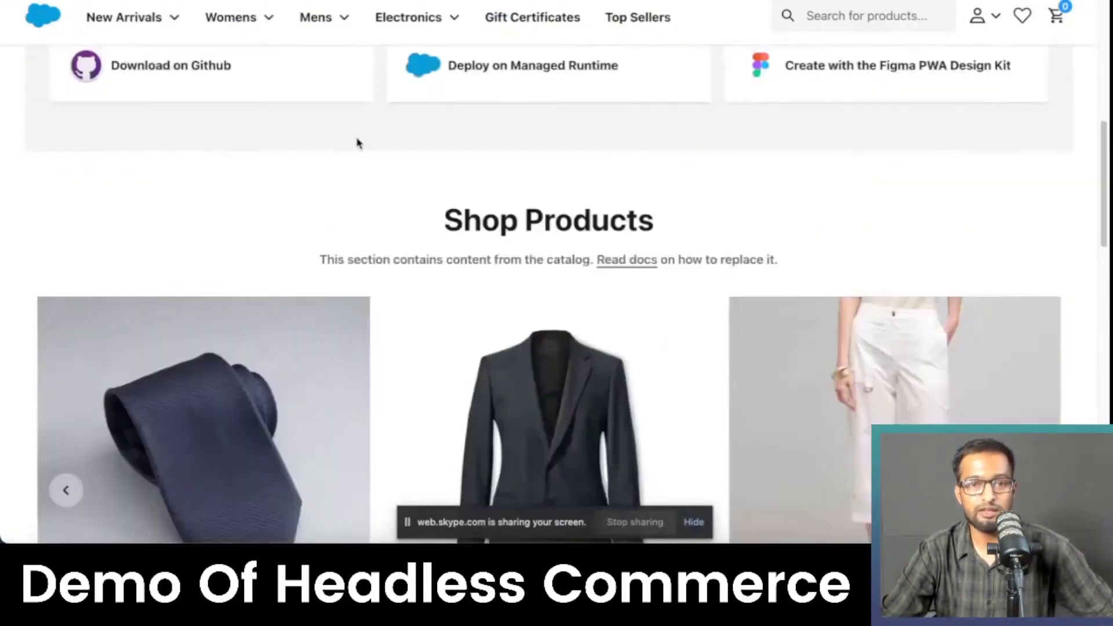
{"action": "scroll", "coordinate": [356, 143], "scroll_direction": "up", "scroll_amount": 15}
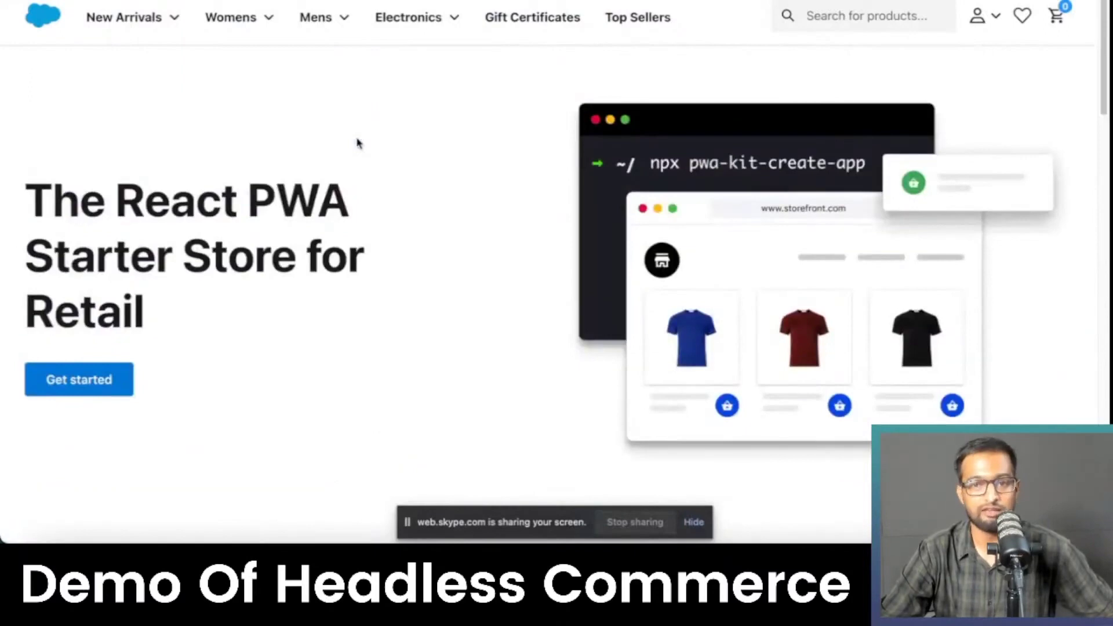
{"action": "scroll", "coordinate": [348, 139], "scroll_direction": "down", "scroll_amount": 4}
{"action": "scroll", "coordinate": [349, 139], "scroll_direction": "up", "scroll_amount": 4}
{"action": "scroll", "coordinate": [349, 139], "scroll_direction": "down", "scroll_amount": 6}
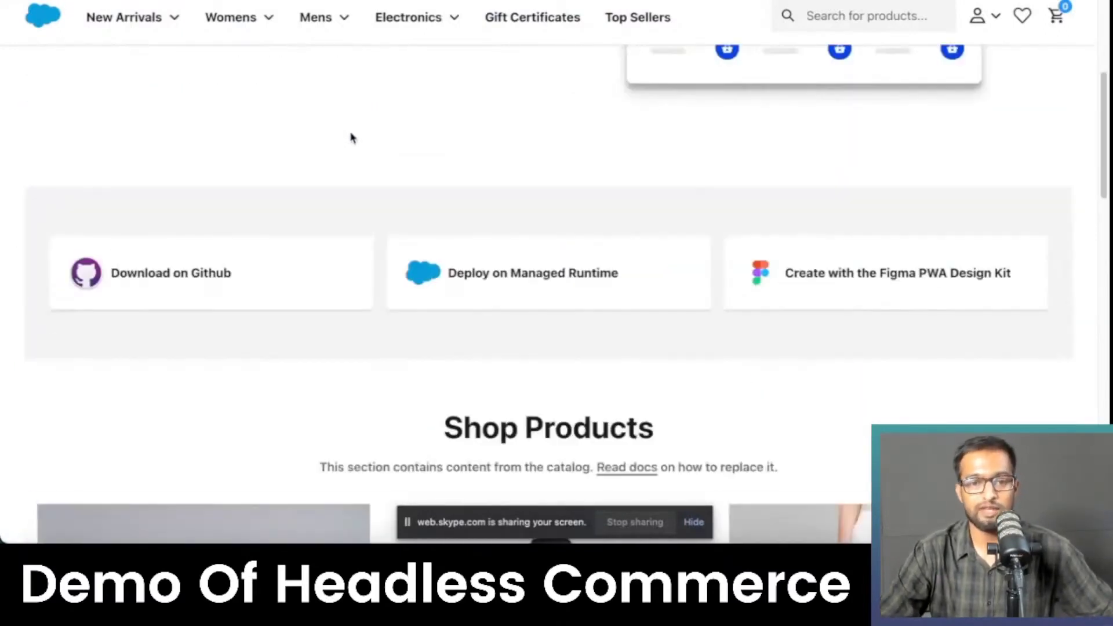
{"action": "scroll", "coordinate": [351, 140], "scroll_direction": "up", "scroll_amount": 1}
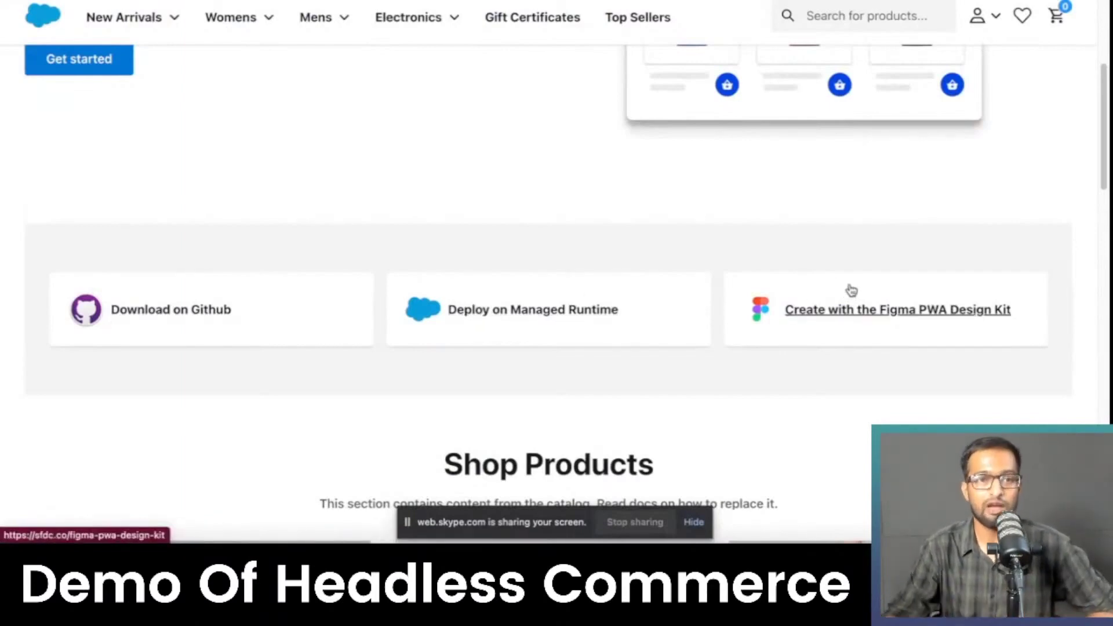
{"action": "scroll", "coordinate": [566, 228], "scroll_direction": "up", "scroll_amount": 5}
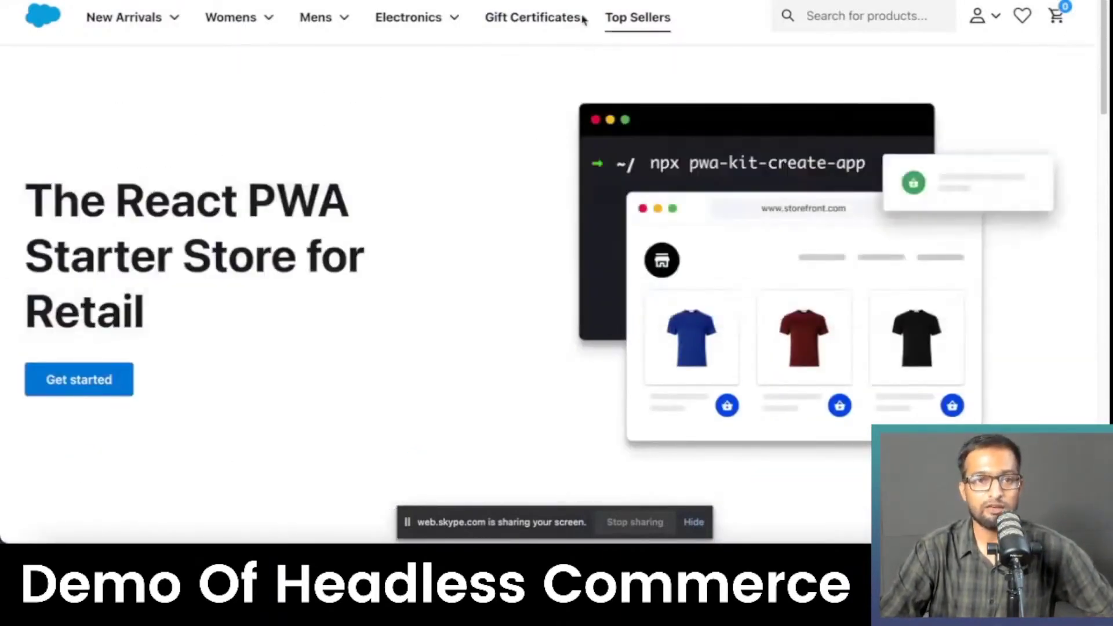
{"action": "mouse_move", "coordinate": [245, 19]}
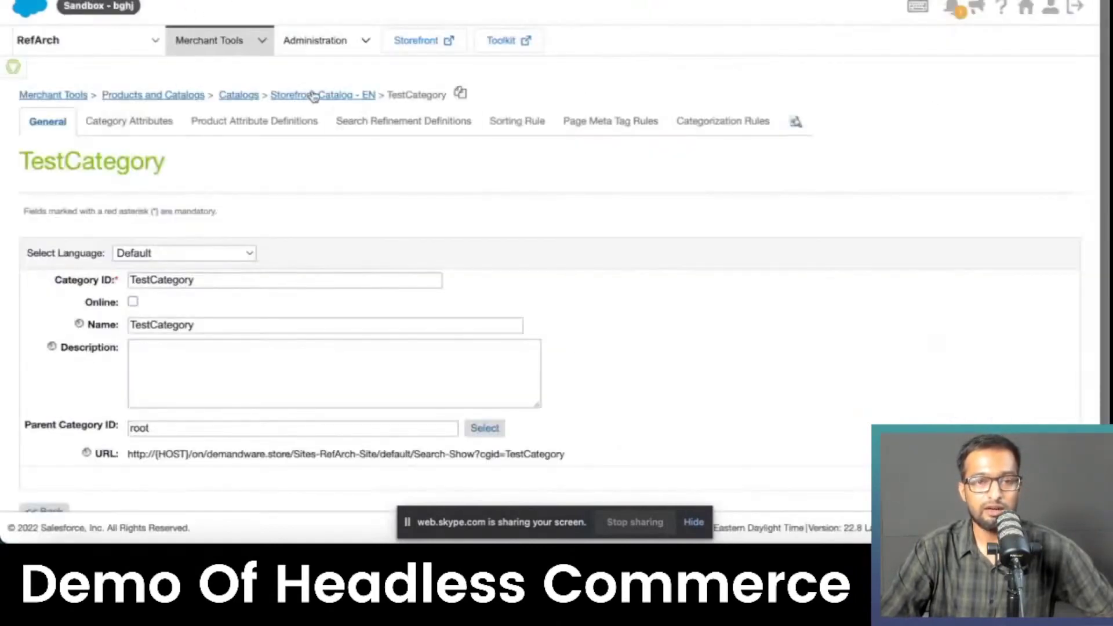
{"action": "left_click", "coordinate": [313, 96]}
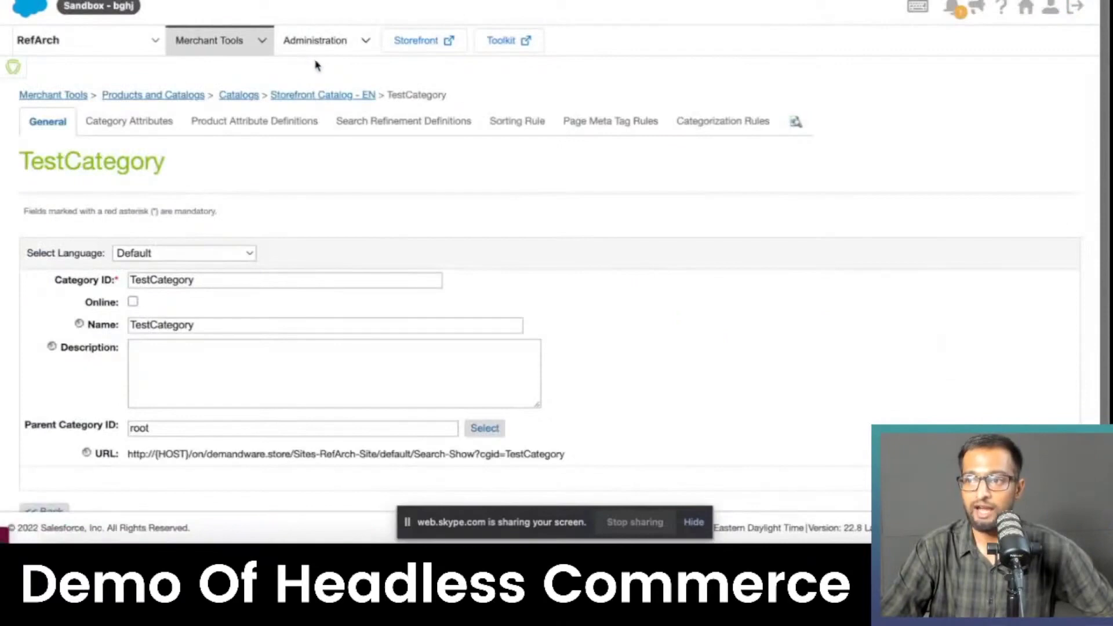
{"action": "scroll", "coordinate": [238, 87], "scroll_direction": "down", "scroll_amount": 3}
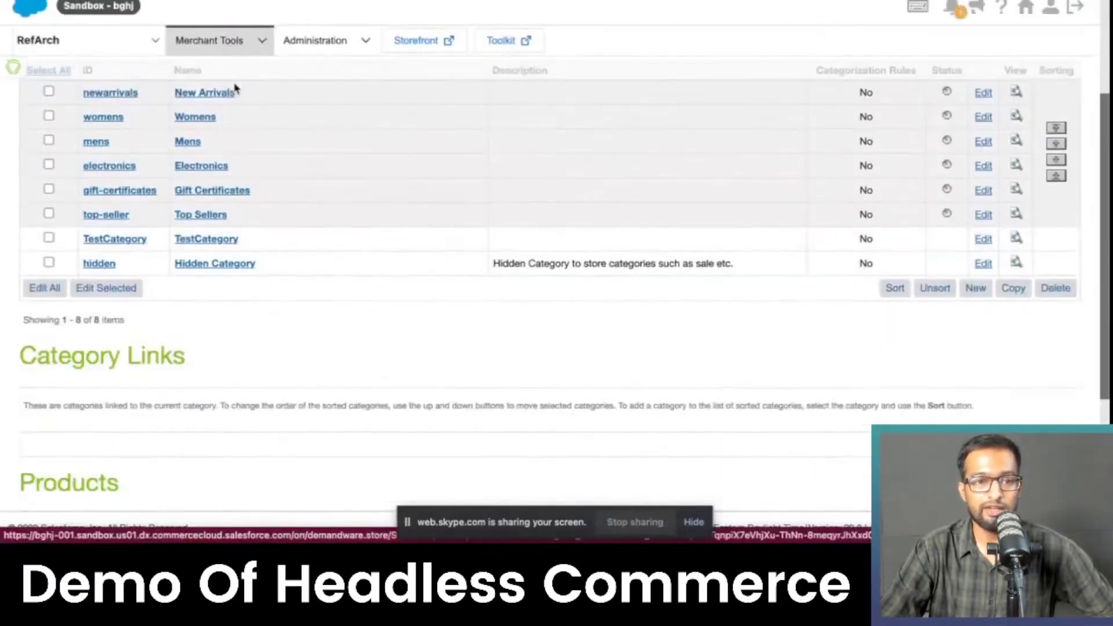
{"action": "scroll", "coordinate": [234, 87], "scroll_direction": "up", "scroll_amount": 3}
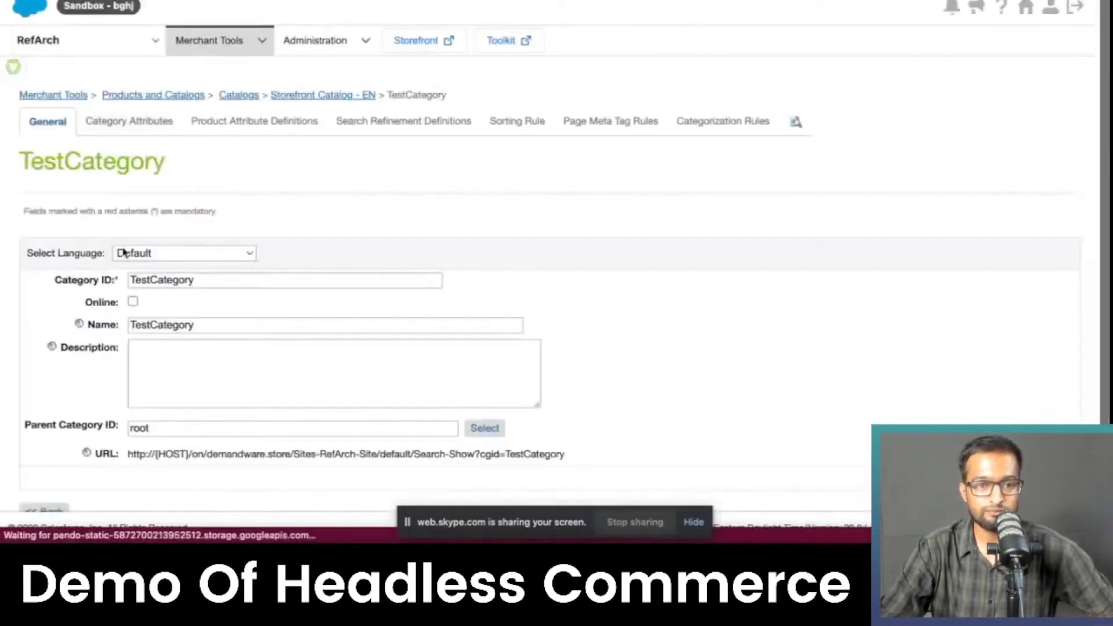
{"action": "left_click", "coordinate": [133, 301]}
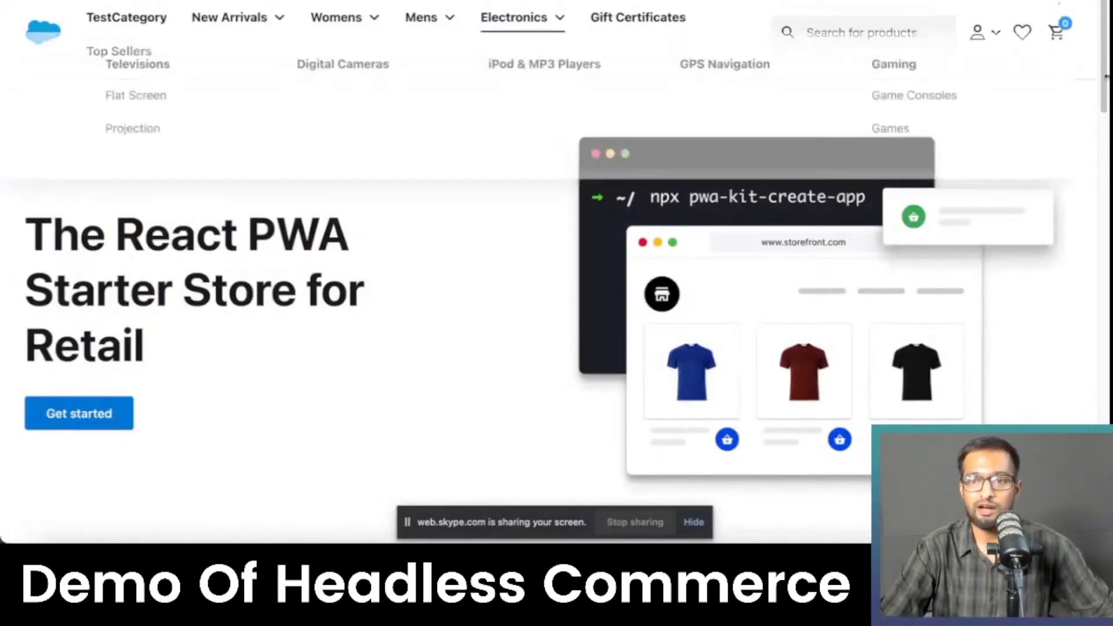
Step: View the shopper's account details, then browse the Mens › Clothing › Suits listing
{"action": "mouse_move", "coordinate": [979, 38]}
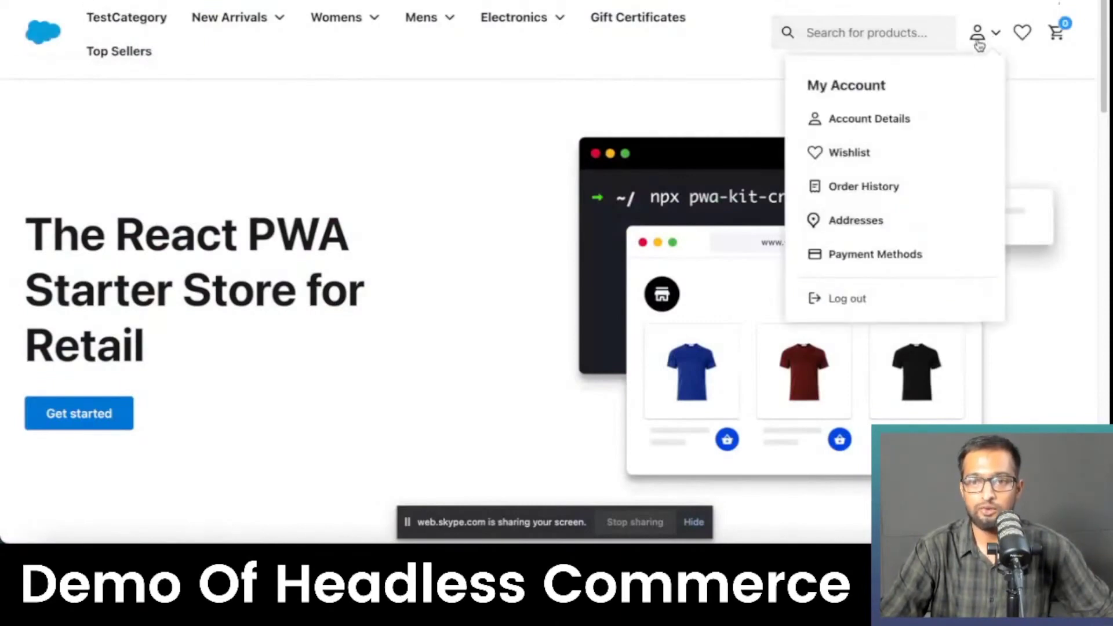
{"action": "left_click", "coordinate": [837, 129]}
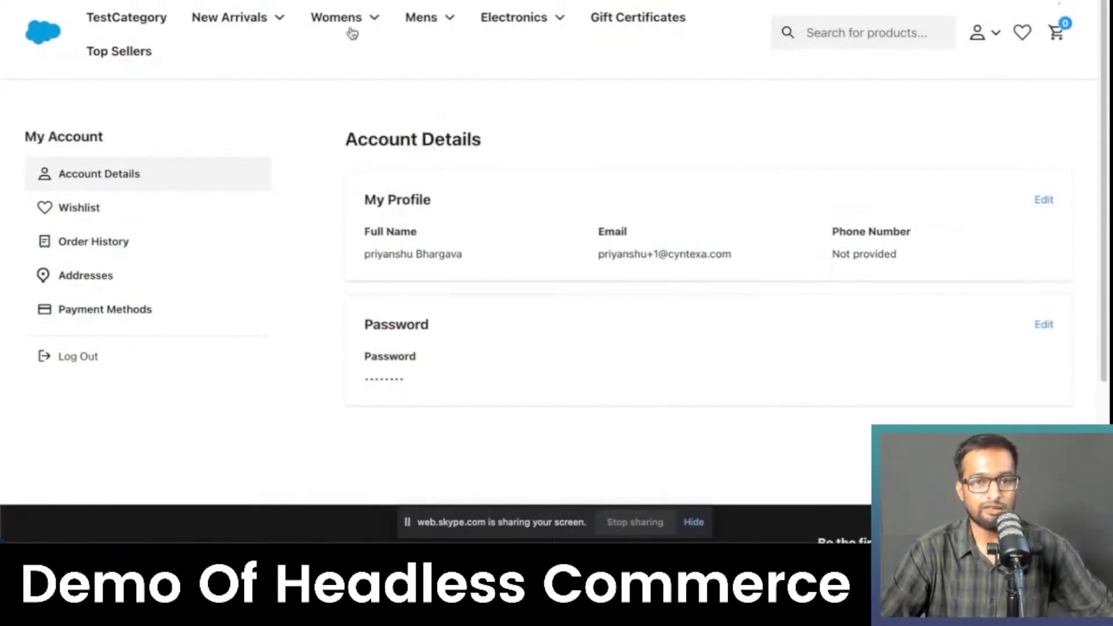
{"action": "mouse_move", "coordinate": [405, 19]}
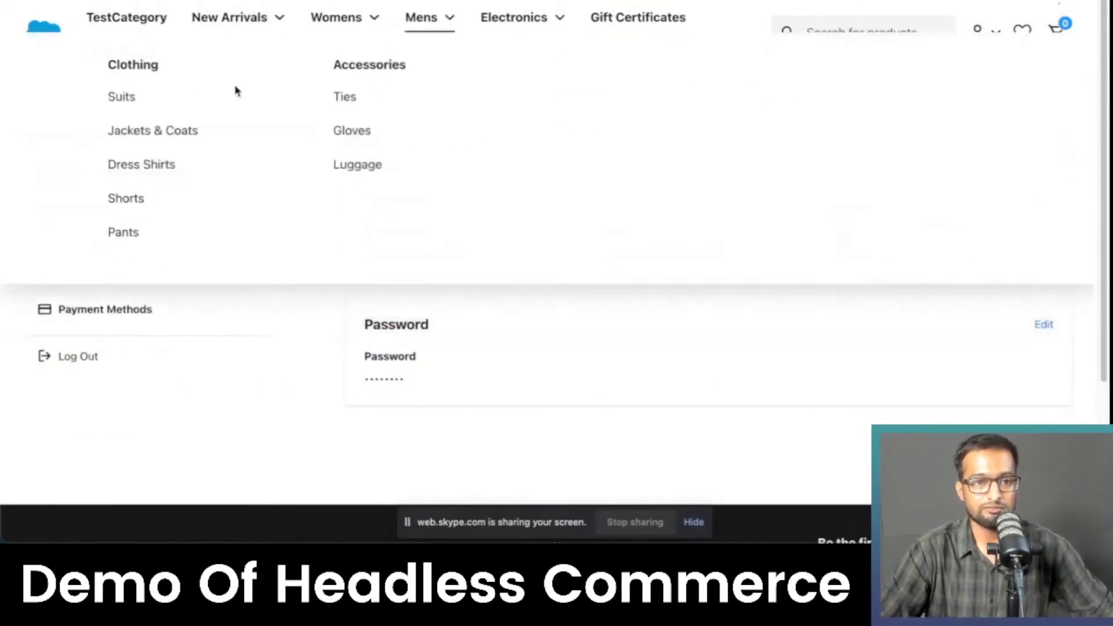
{"action": "left_click", "coordinate": [122, 97]}
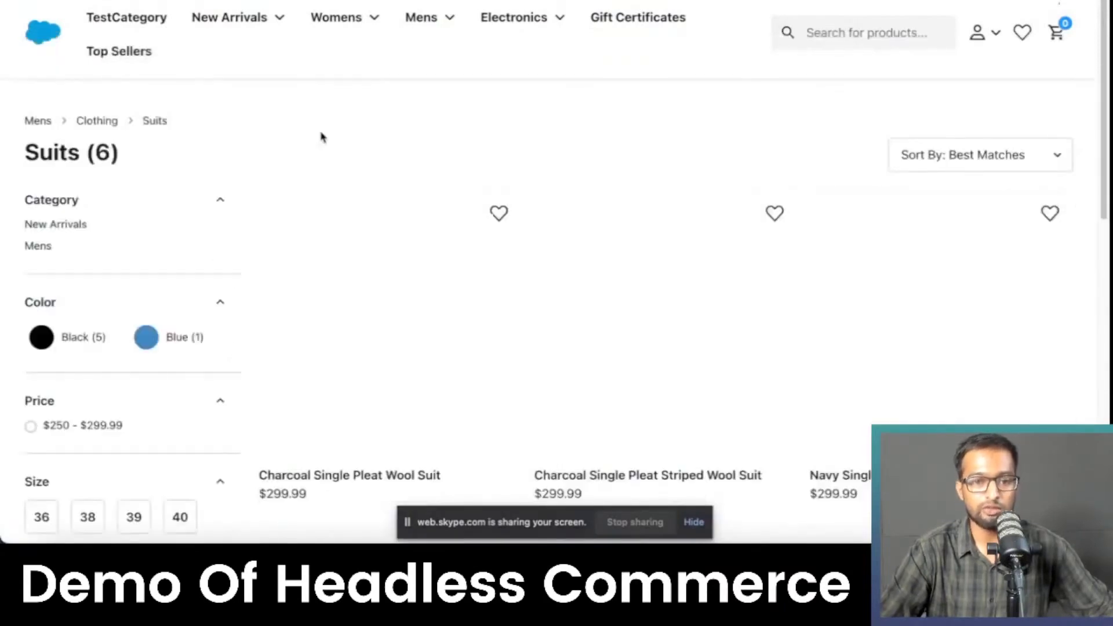
{"action": "scroll", "coordinate": [353, 139], "scroll_direction": "down", "scroll_amount": 2}
{"action": "scroll", "coordinate": [348, 163], "scroll_direction": "up", "scroll_amount": 2}
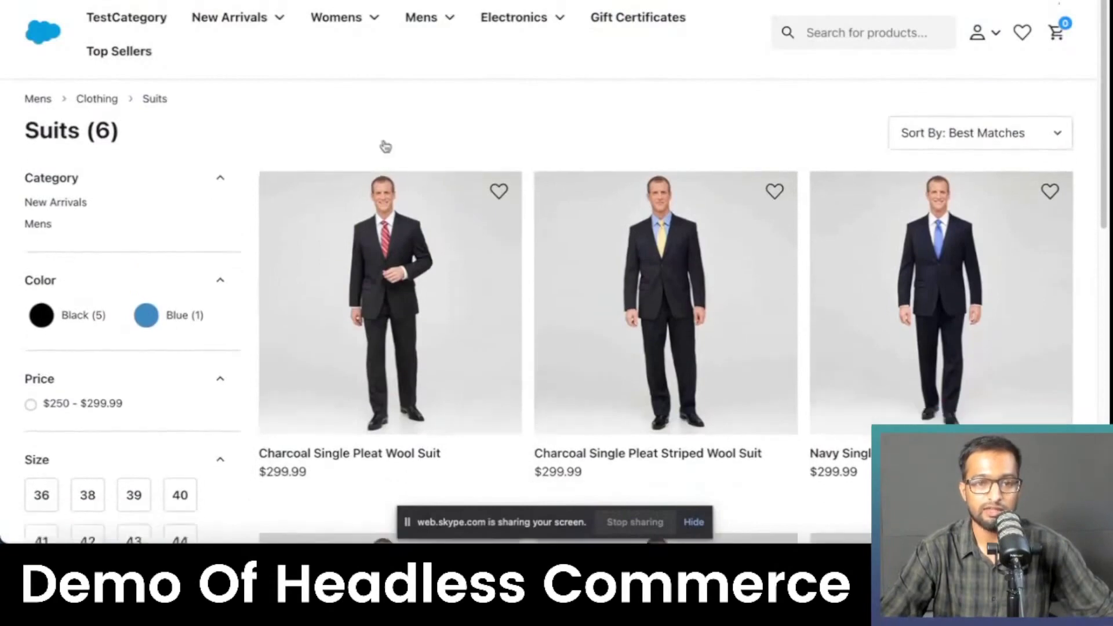
{"action": "scroll", "coordinate": [423, 174], "scroll_direction": "down", "scroll_amount": 10}
{"action": "scroll", "coordinate": [336, 372], "scroll_direction": "up", "scroll_amount": 10}
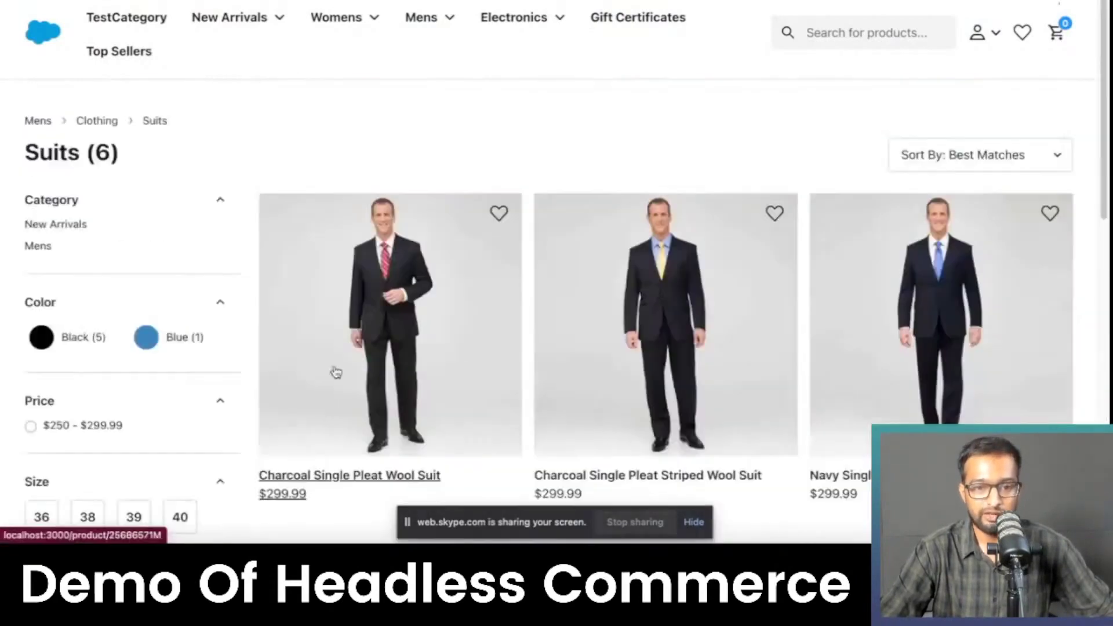
Step: Open the Charcoal Single Pleat Wool Suit and choose size 38, Regular width
{"action": "left_click", "coordinate": [351, 483]}
{"action": "scroll", "coordinate": [417, 274], "scroll_direction": "down", "scroll_amount": 3}
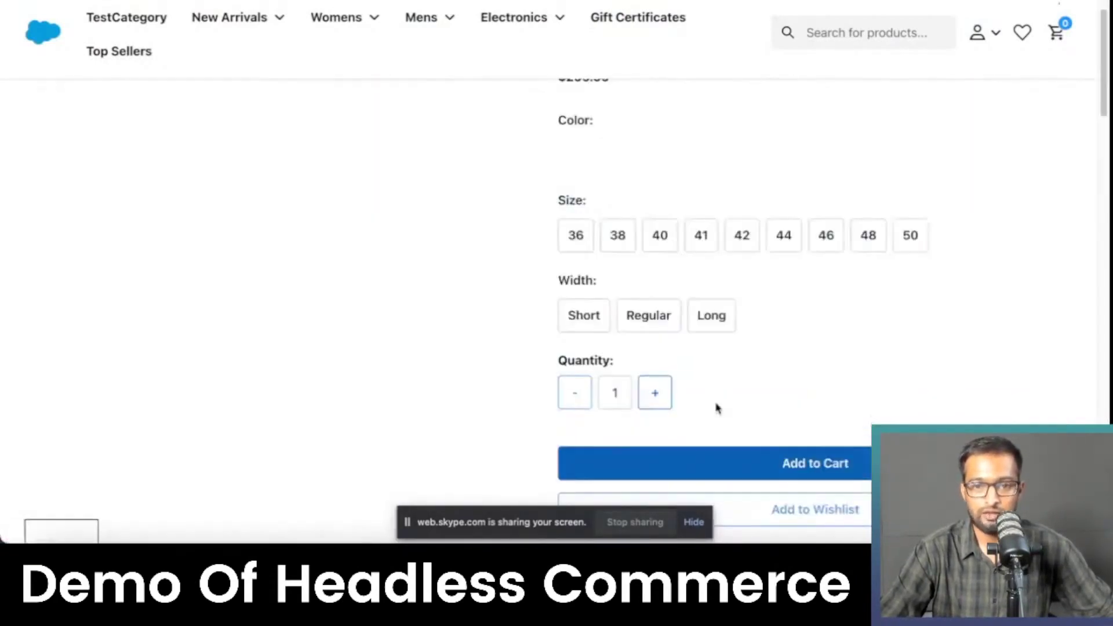
{"action": "left_click", "coordinate": [617, 235]}
{"action": "left_click", "coordinate": [649, 315]}
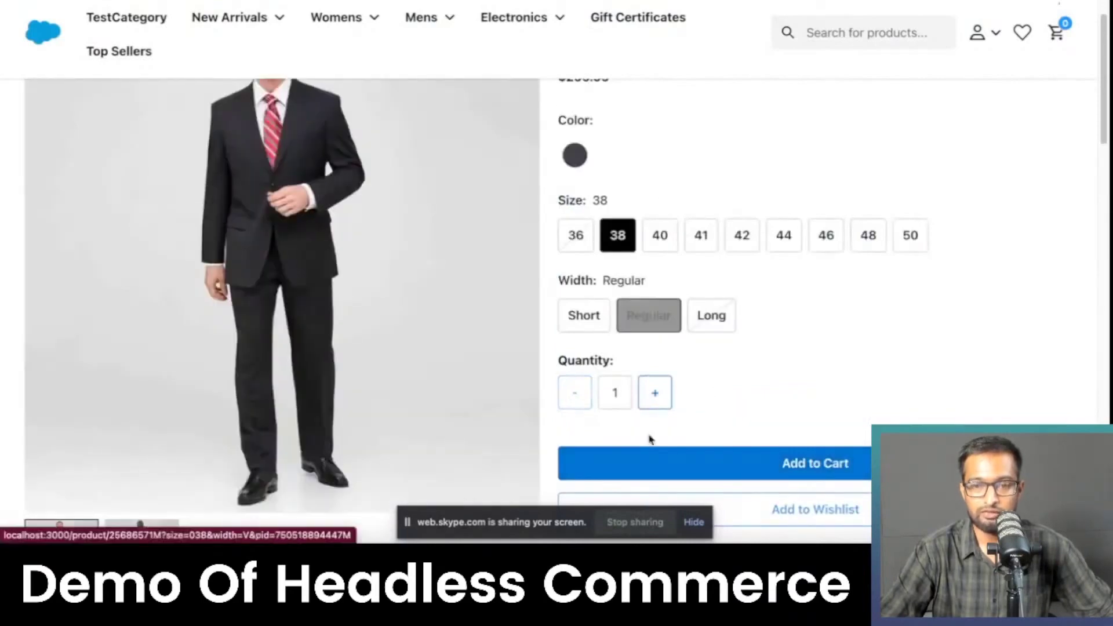
{"action": "scroll", "coordinate": [700, 350], "scroll_direction": "down", "scroll_amount": 1}
{"action": "scroll", "coordinate": [700, 351], "scroll_direction": "down", "scroll_amount": 1}
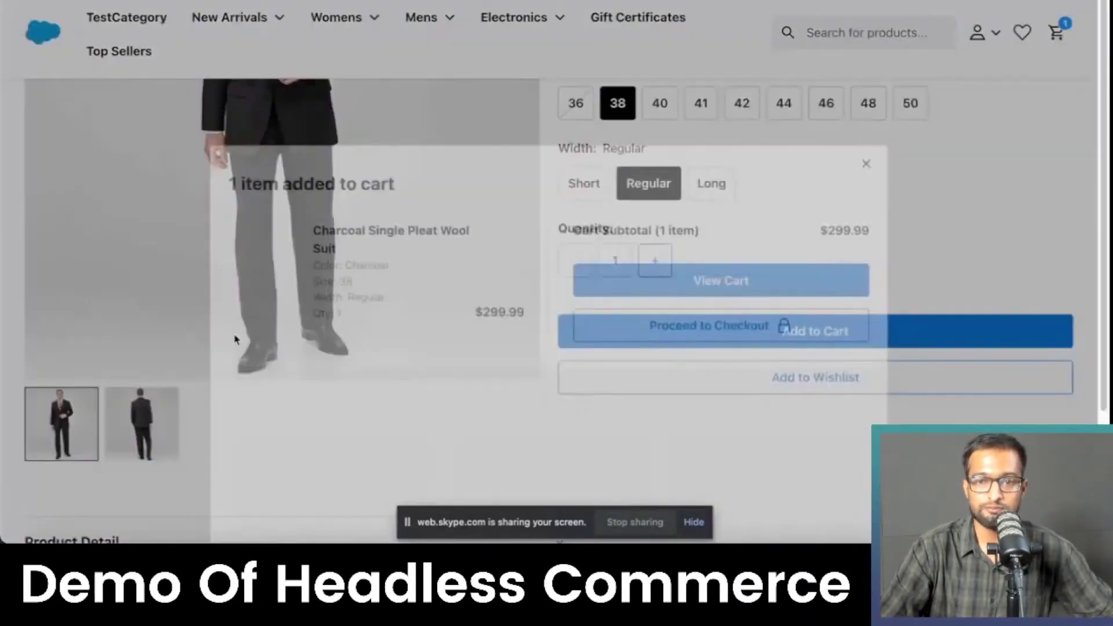
Step: Add the suit to the cart, proceed to checkout and confirm the saved shipping address
{"action": "left_click", "coordinate": [793, 280]}
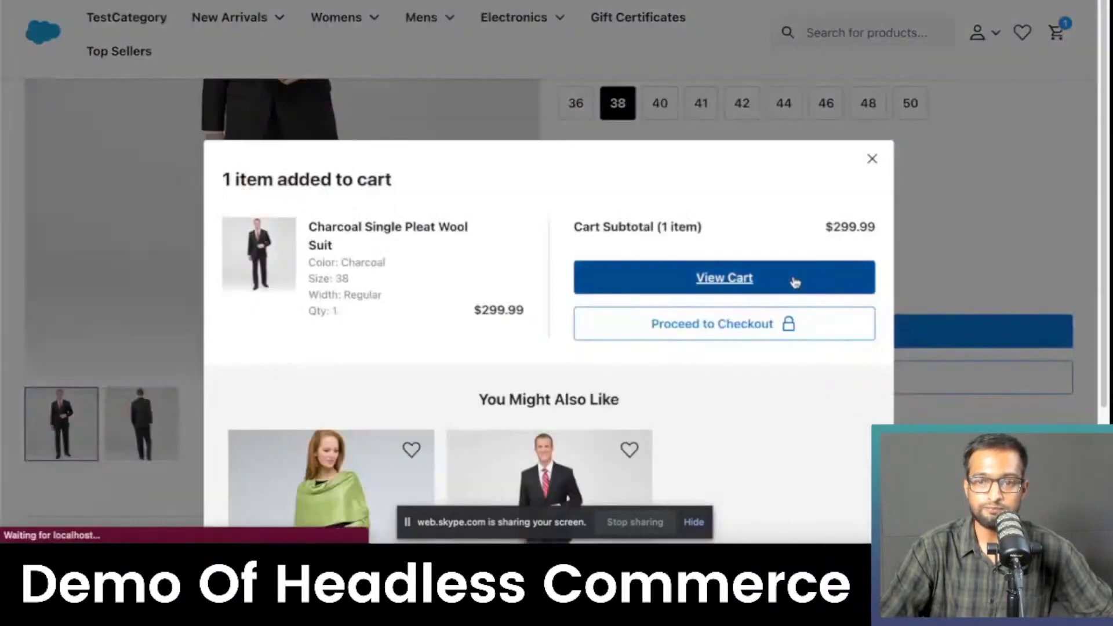
{"action": "left_click", "coordinate": [880, 352]}
{"action": "left_click", "coordinate": [291, 305]}
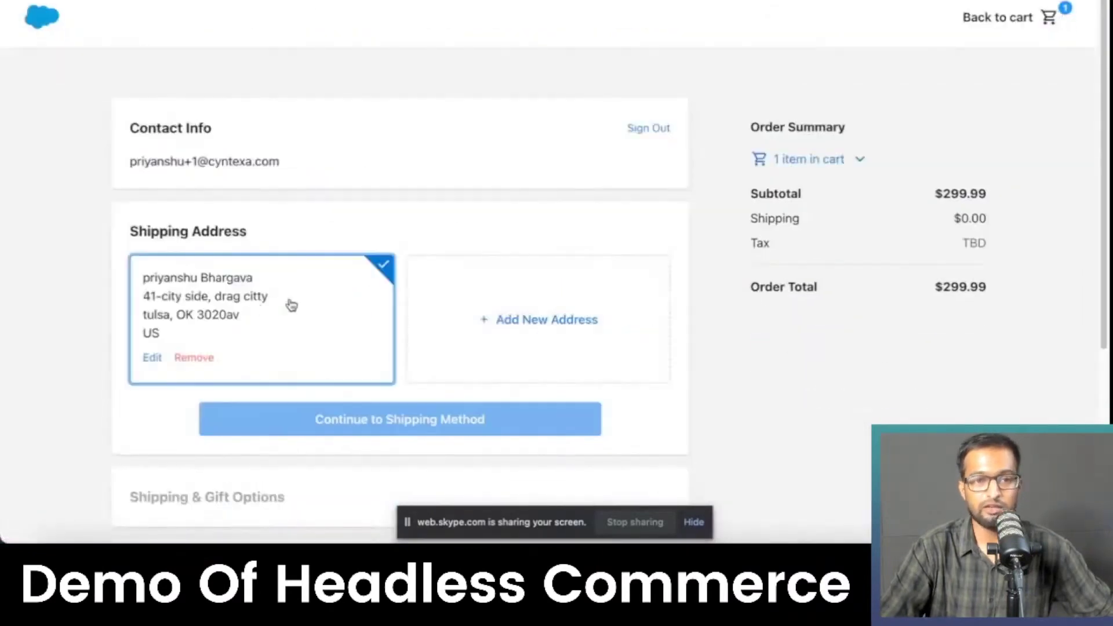
{"action": "scroll", "coordinate": [421, 223], "scroll_direction": "down", "scroll_amount": 3}
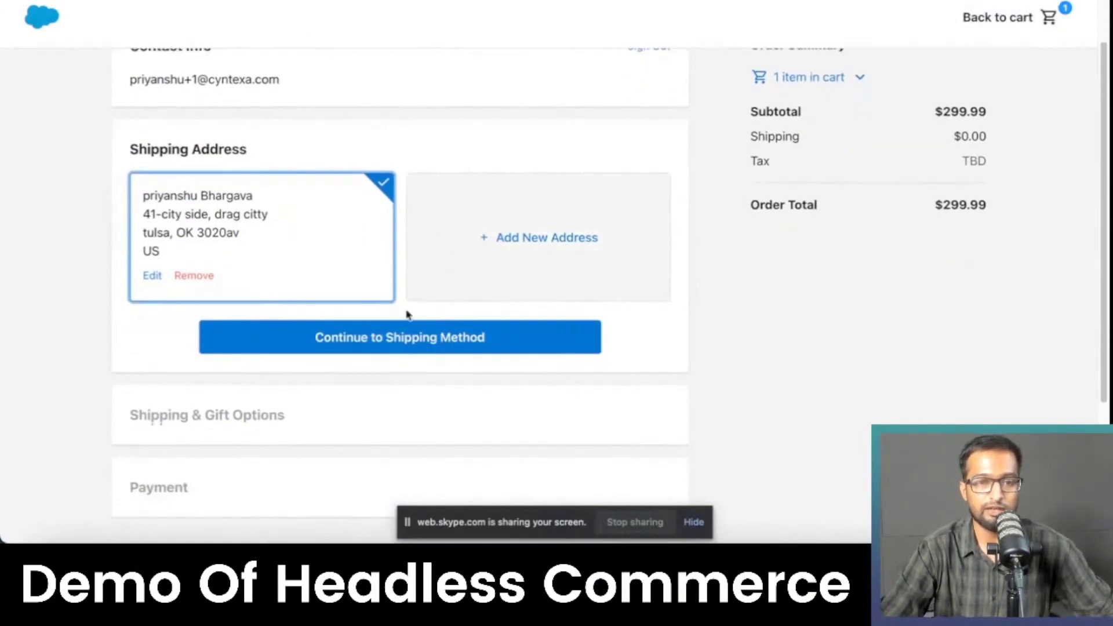
{"action": "left_click", "coordinate": [393, 340]}
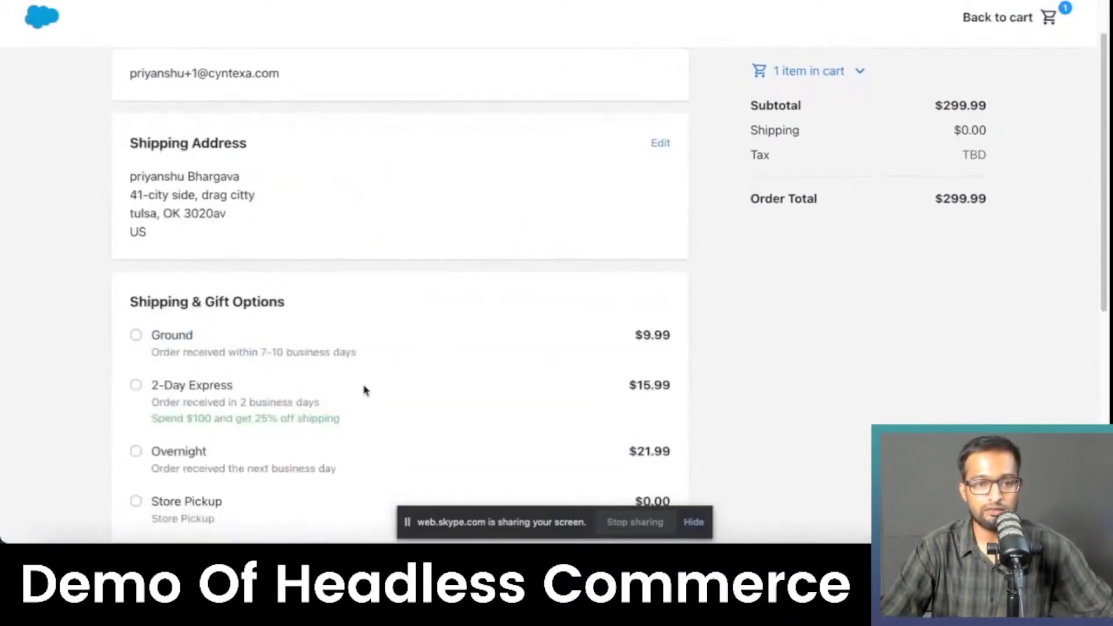
Step: Choose Ground shipping at $9.99 and continue to the Payment step
{"action": "scroll", "coordinate": [308, 348], "scroll_direction": "down", "scroll_amount": 2}
{"action": "left_click", "coordinate": [135, 223]}
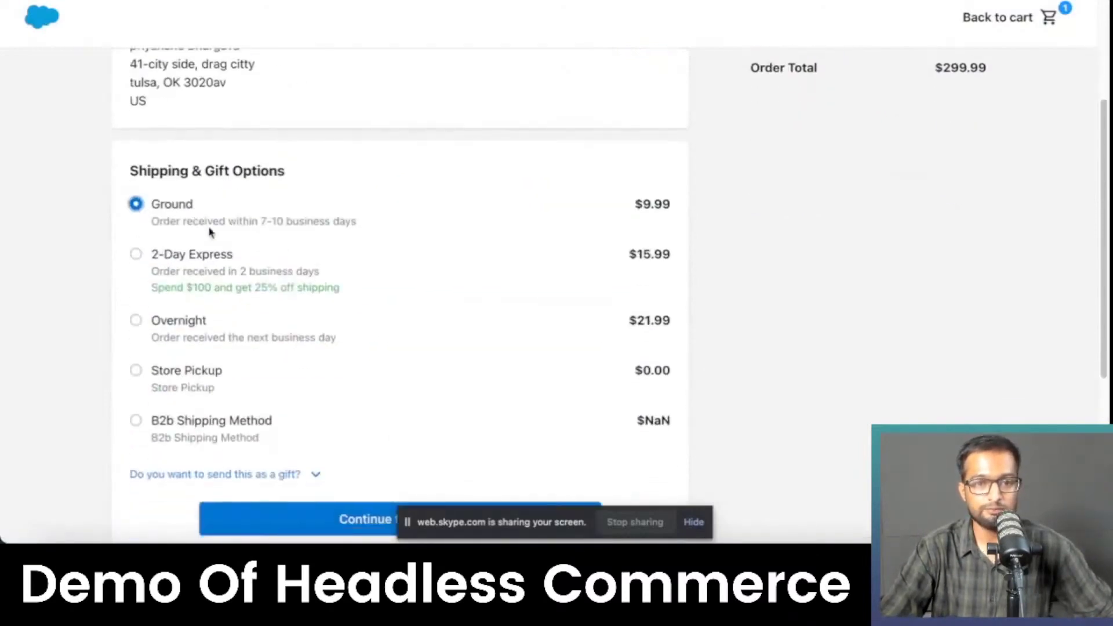
{"action": "scroll", "coordinate": [209, 231], "scroll_direction": "down", "scroll_amount": 4}
{"action": "left_click", "coordinate": [365, 282]}
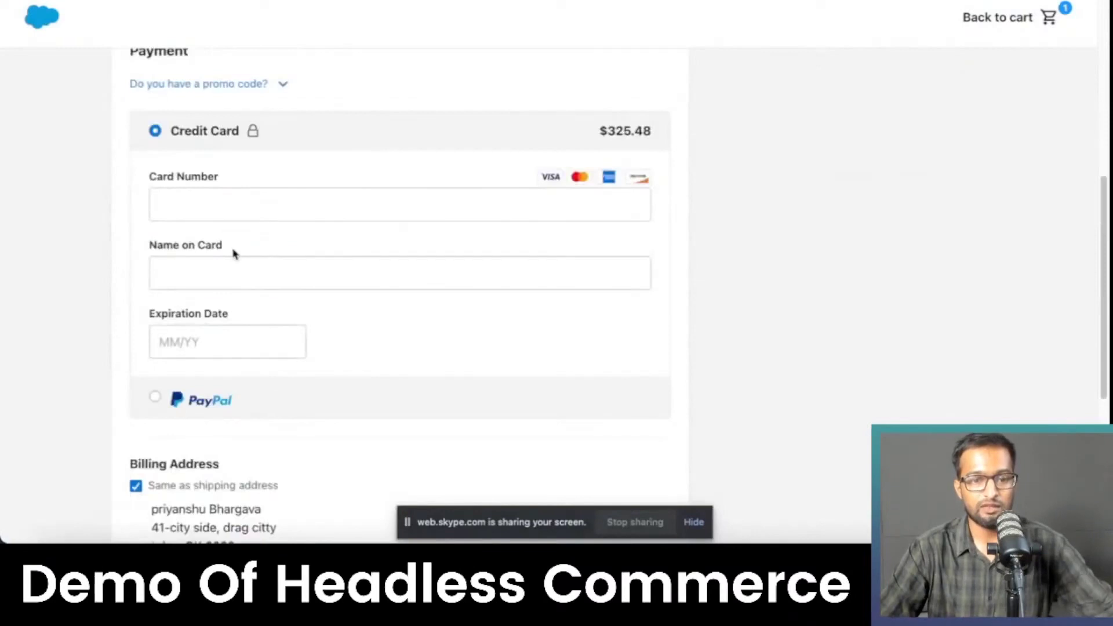
Step: Enter the Visa card number, the cardholder's name and 03/23 expiry, then submit for review
{"action": "left_click", "coordinate": [225, 203]}
{"action": "type", "text": "4242 4242 4242 4242"}
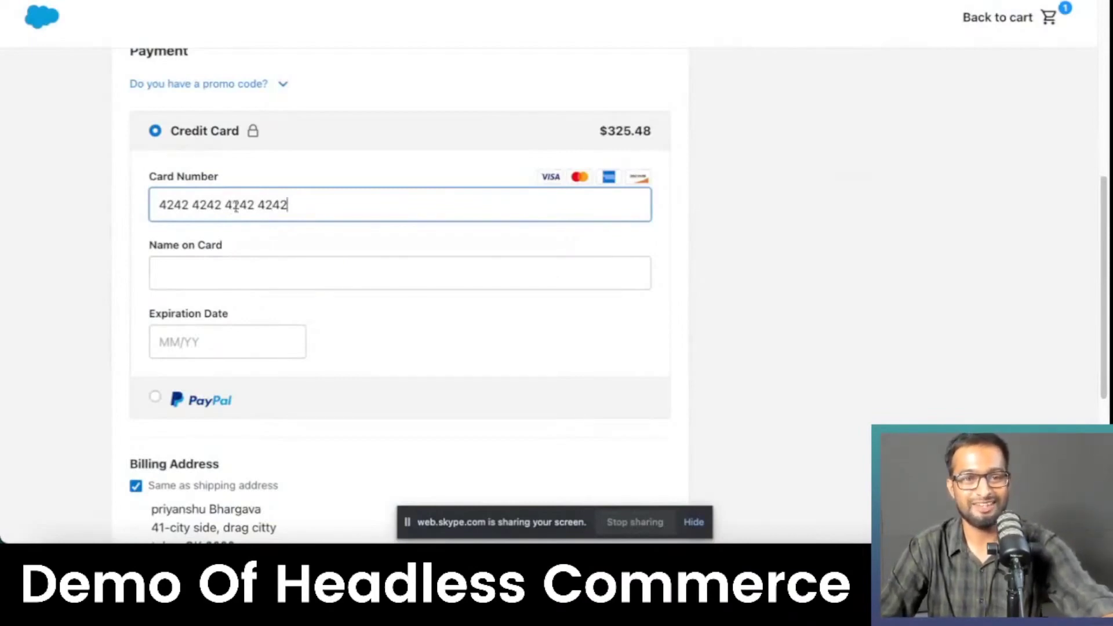
{"action": "left_click", "coordinate": [227, 261]}
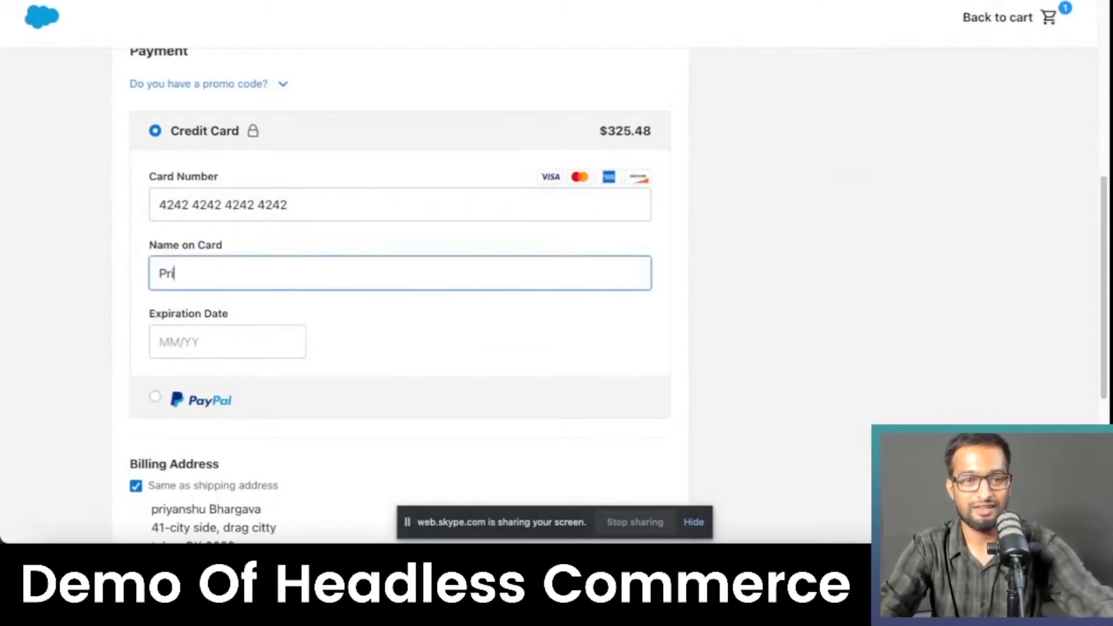
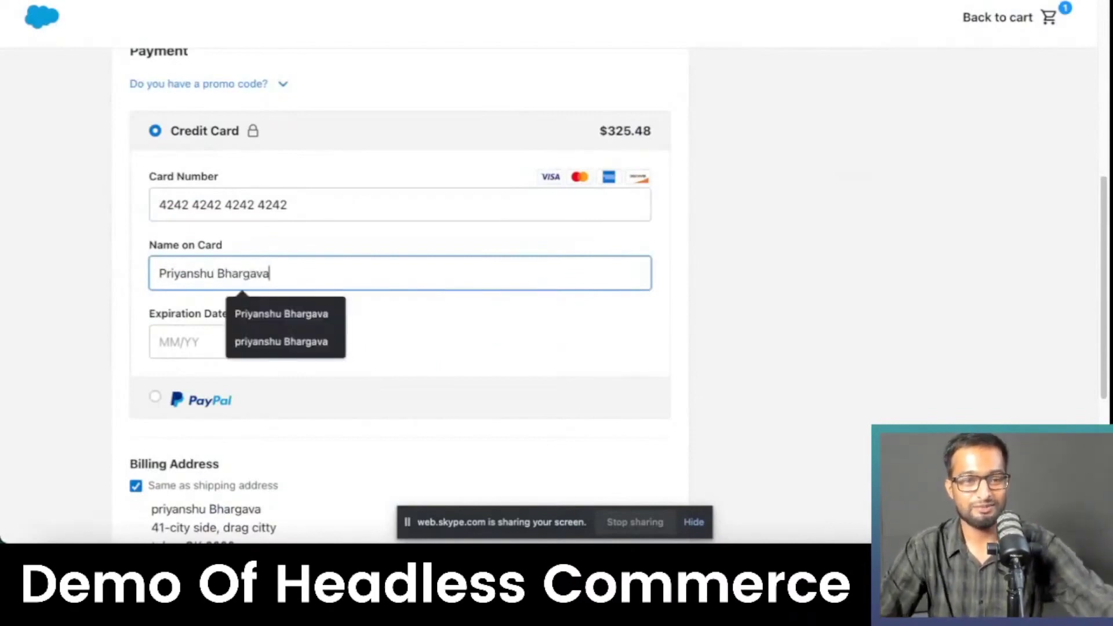
{"action": "left_click", "coordinate": [163, 335]}
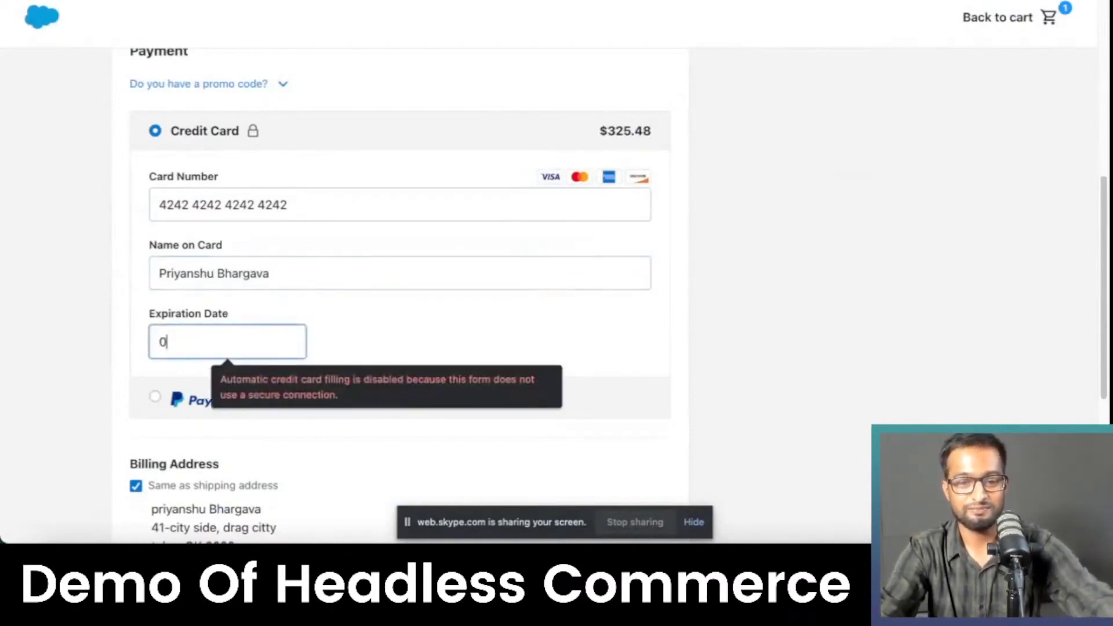
{"action": "type", "text": "03/23"}
{"action": "scroll", "coordinate": [204, 353], "scroll_direction": "down", "scroll_amount": 6}
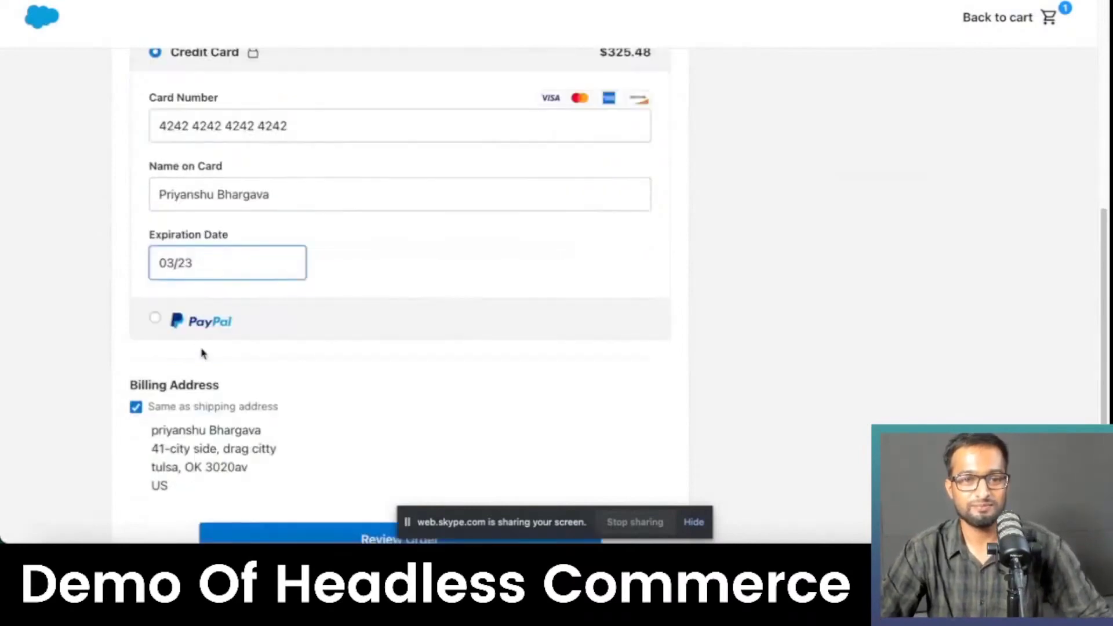
{"action": "left_click", "coordinate": [290, 281]}
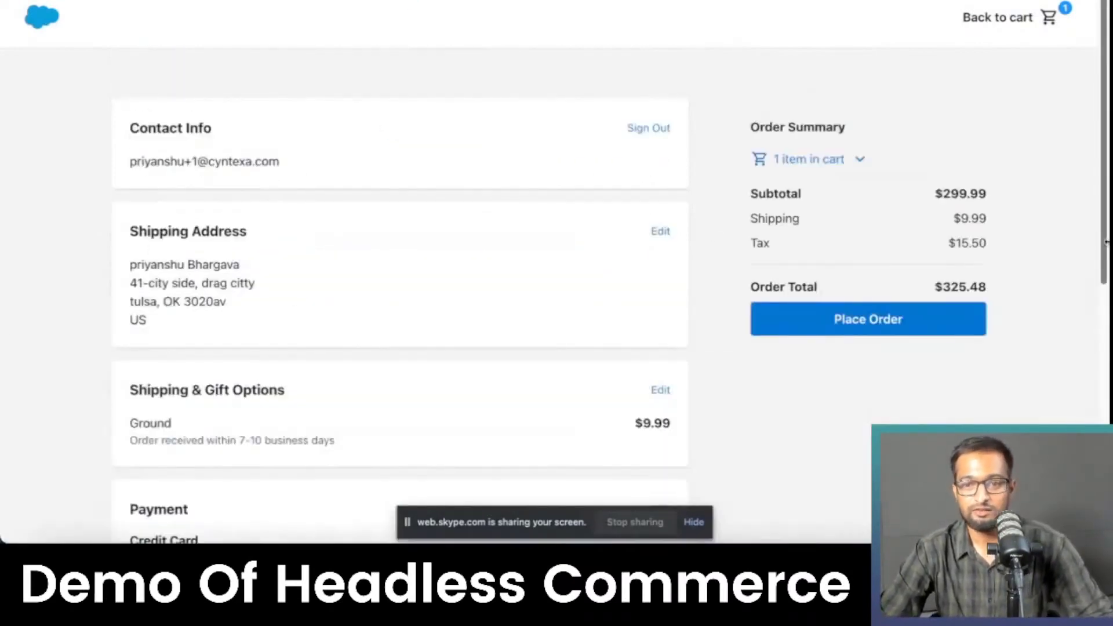
Step: Place the order and check order 00001603's Charcoal Single Pleat Wool Suit line in Business Manager
{"action": "left_click", "coordinate": [907, 319]}
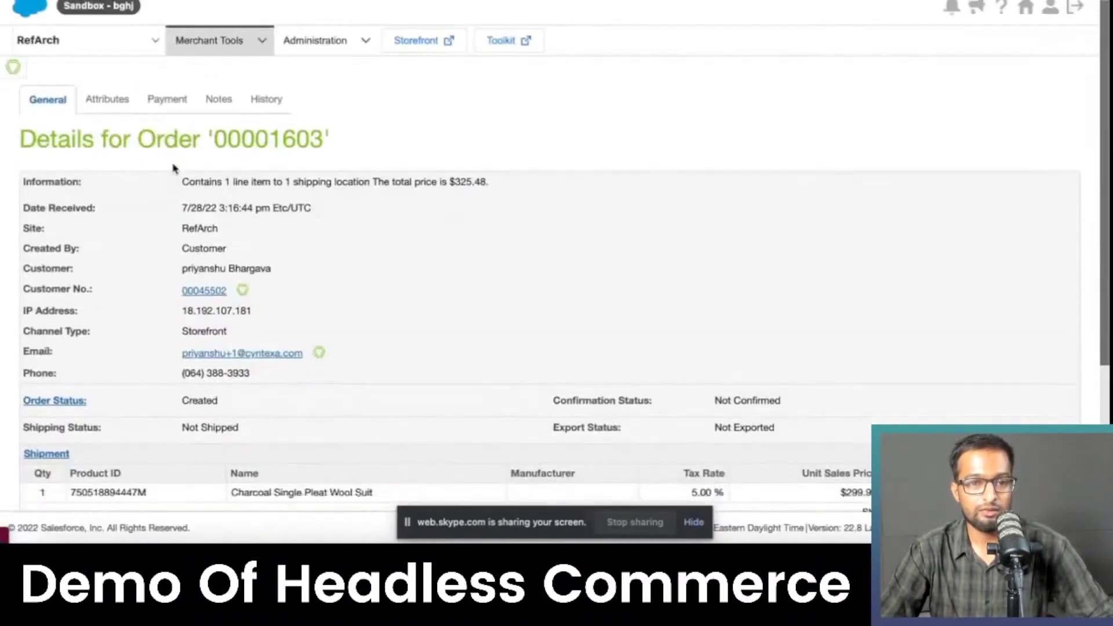
{"action": "scroll", "coordinate": [174, 168], "scroll_direction": "down", "scroll_amount": 5}
{"action": "scroll", "coordinate": [348, 220], "scroll_direction": "down", "scroll_amount": 5}
{"action": "left_click_drag", "start_coordinate": [371, 232], "coordinate": [214, 226]}
{"action": "scroll", "coordinate": [217, 208], "scroll_direction": "up", "scroll_amount": 5}
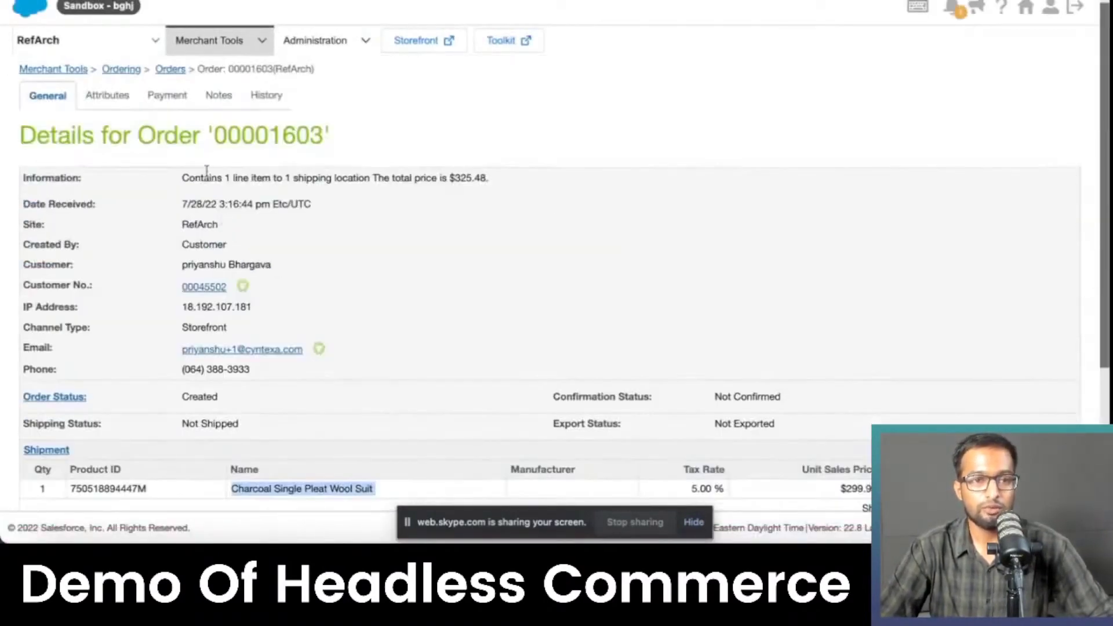
{"action": "scroll", "coordinate": [174, 162], "scroll_direction": "up", "scroll_amount": 1}
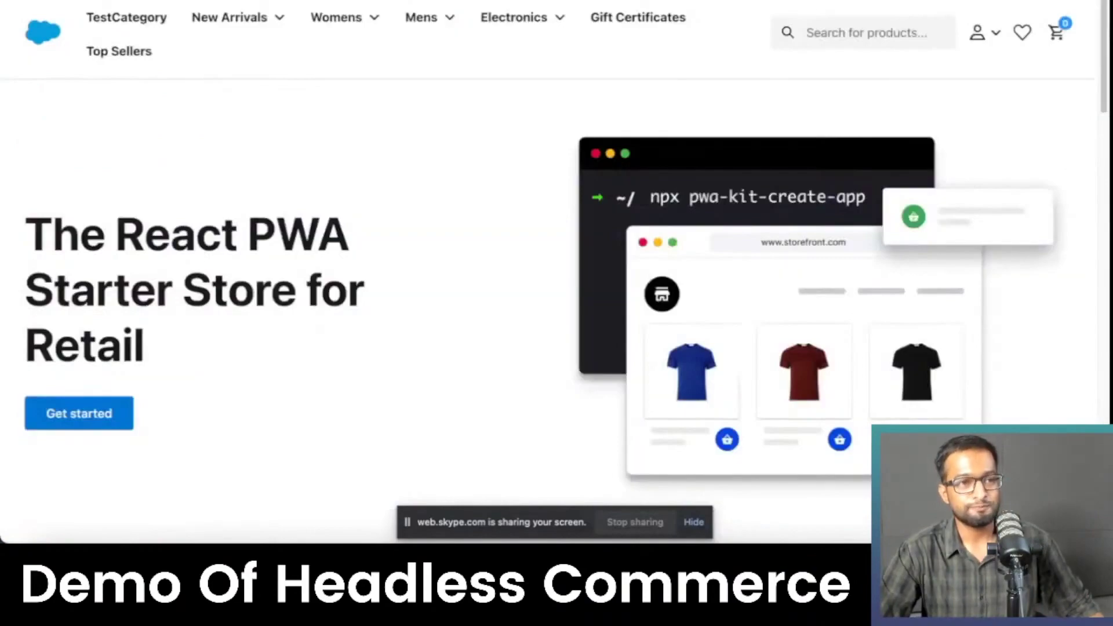
{"action": "mouse_move", "coordinate": [221, 15]}
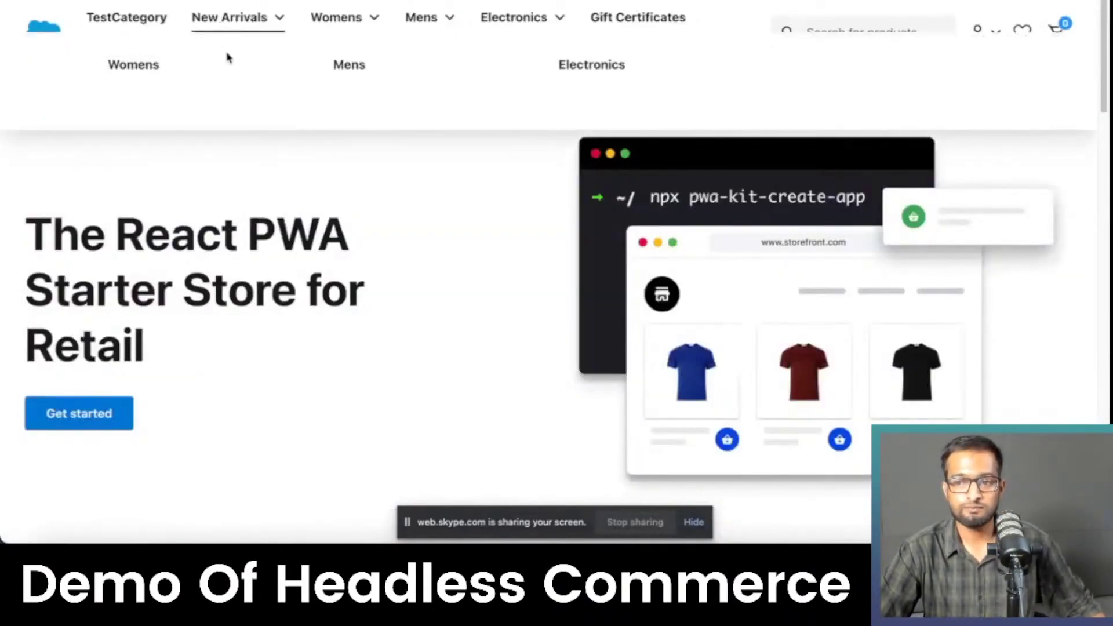